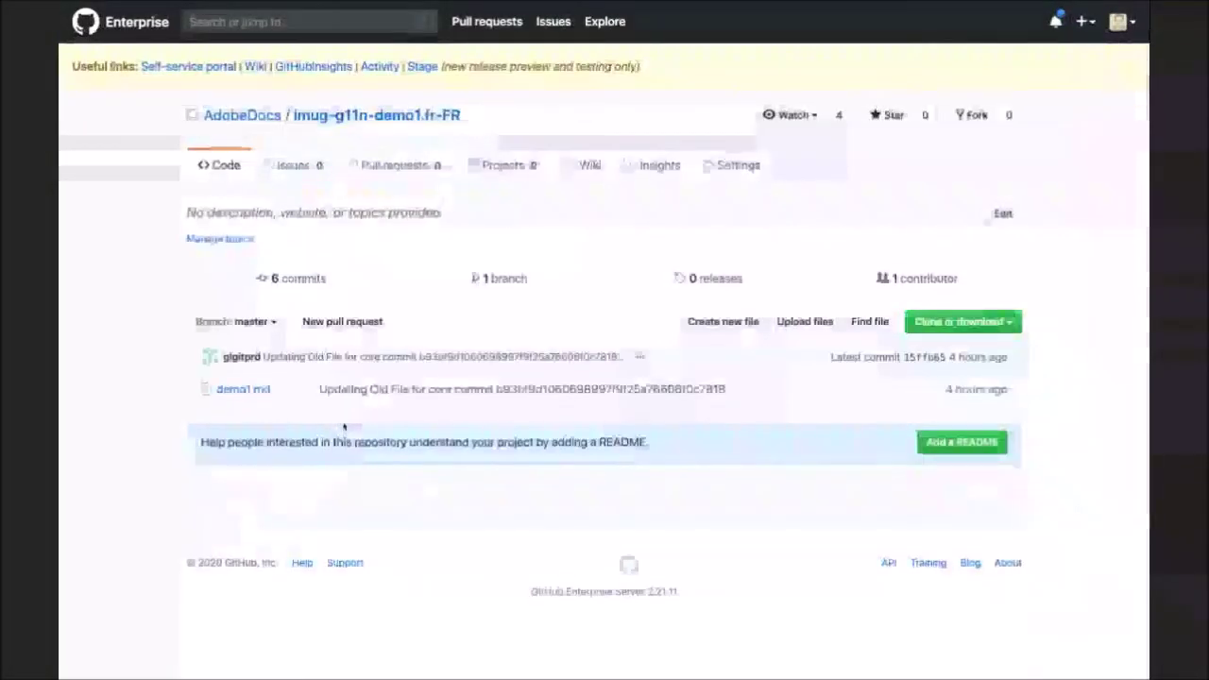
- Open demo1.md in the fr-FR and ja-JP repositories and examine the Japanese file's source commit, word count and ht-degree metadata
click(431, 124)
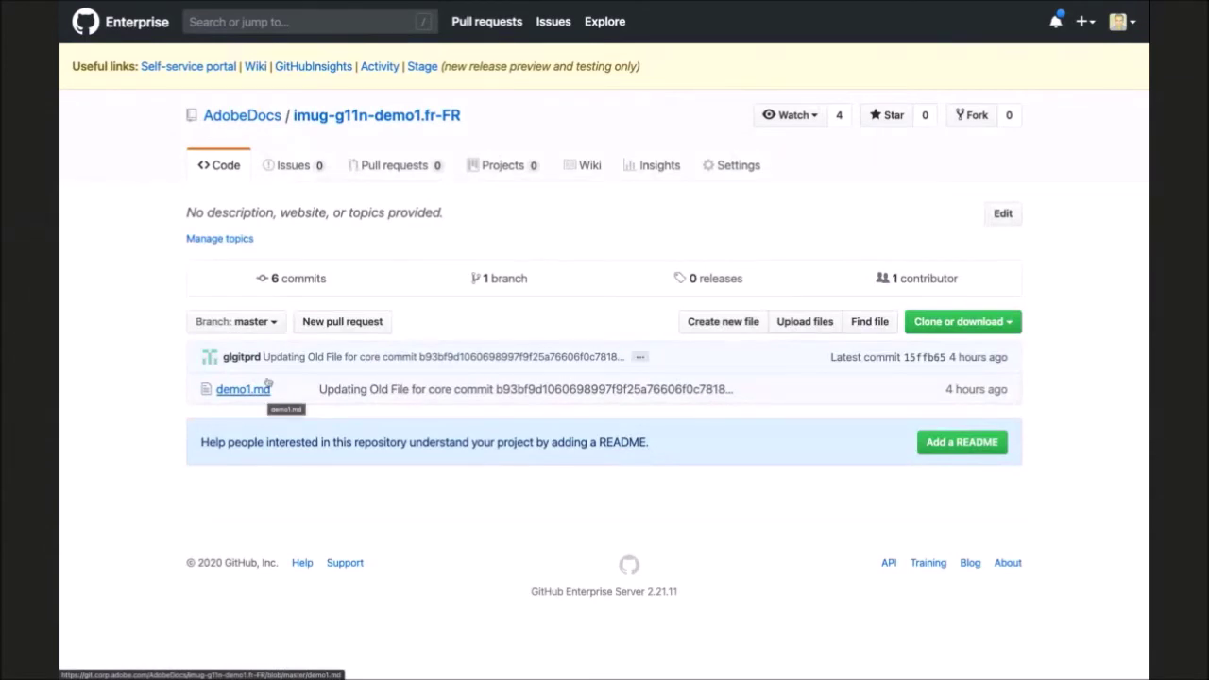
click(263, 394)
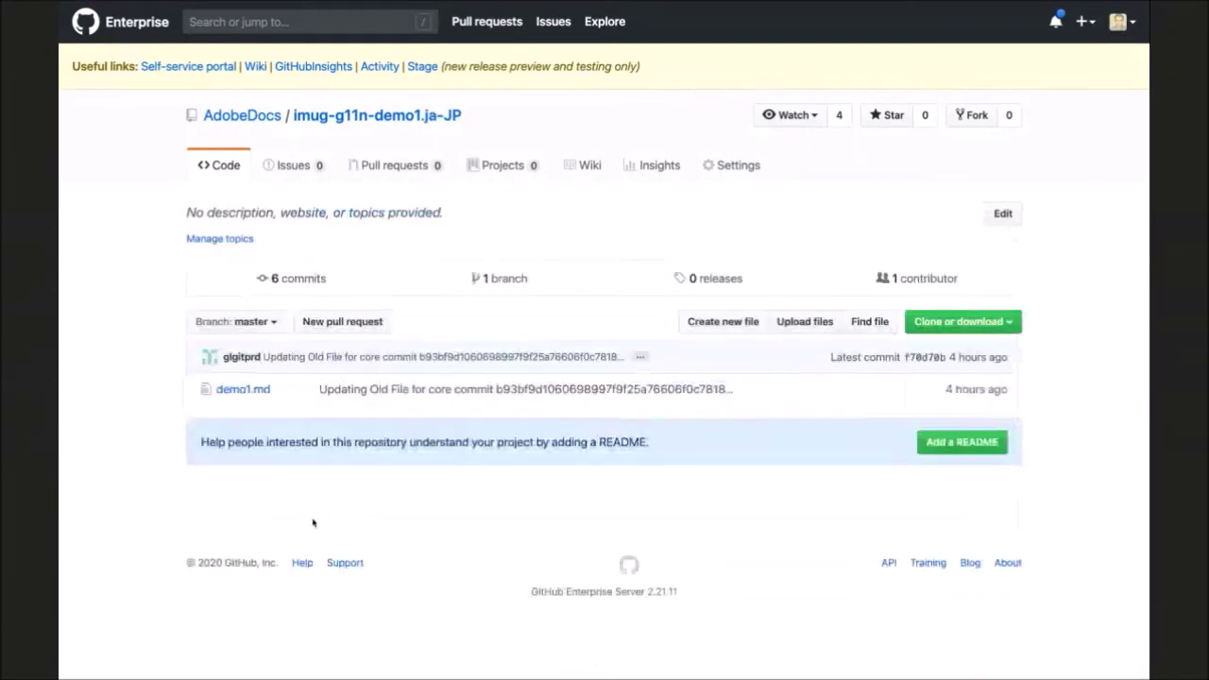
click(256, 397)
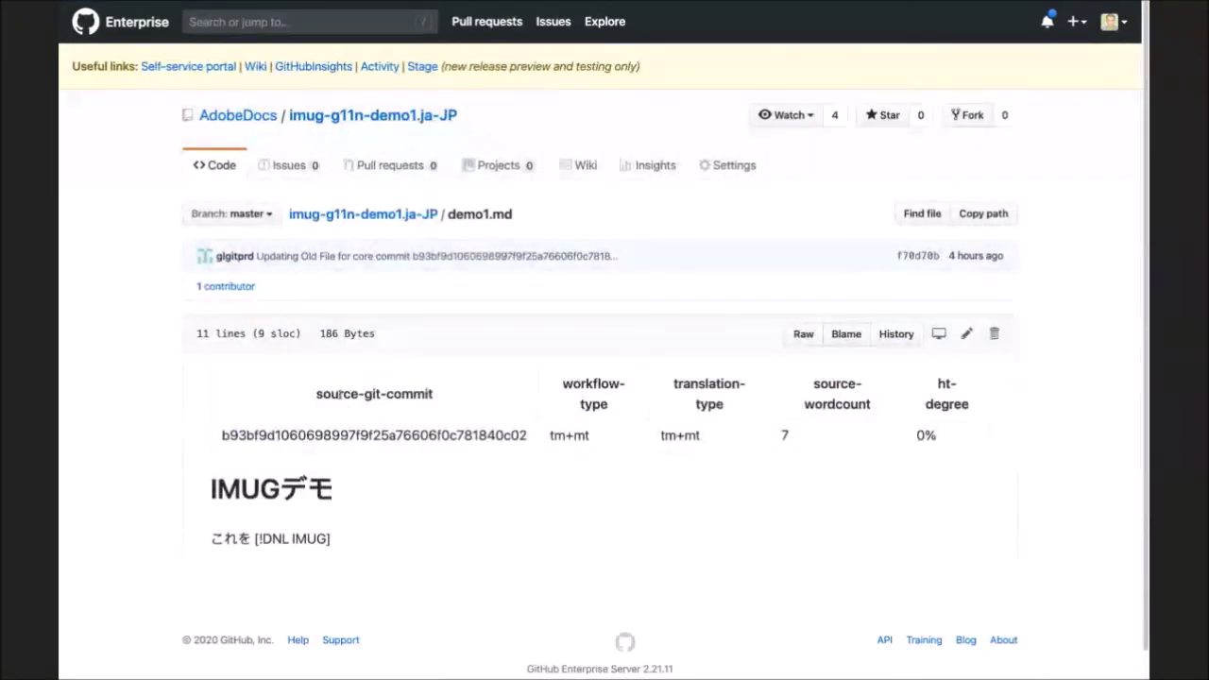
drag(339, 393, 430, 394)
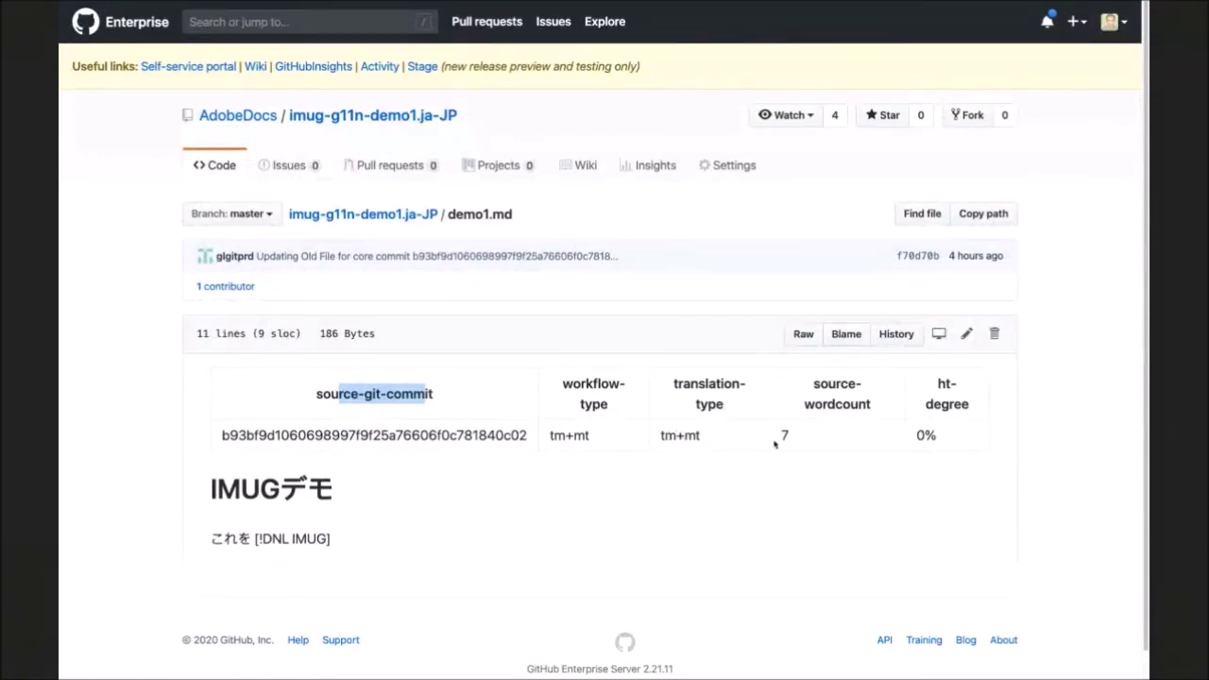
drag(814, 382, 849, 412)
drag(935, 384, 936, 435)
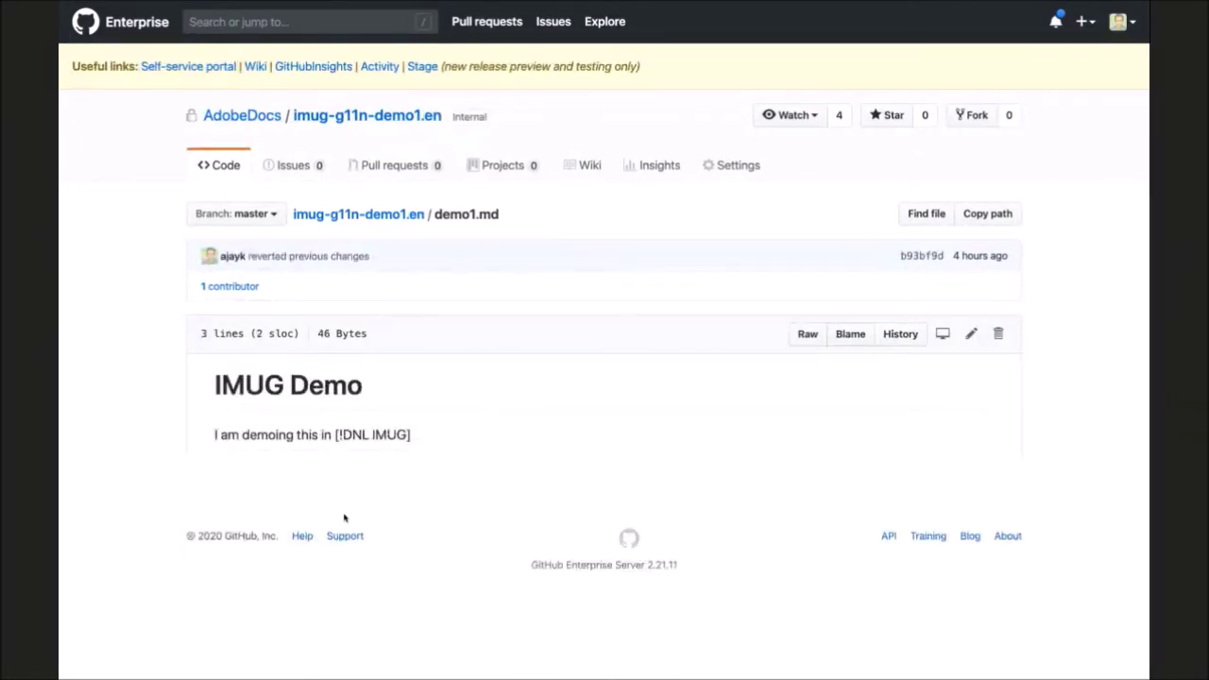
- Edit demo1.md in the English repository, adding an [!DNL IMUG] tagline, a do-not-translate line, and "Menu Item" sentences with and without [!UICONTROL]
click(973, 334)
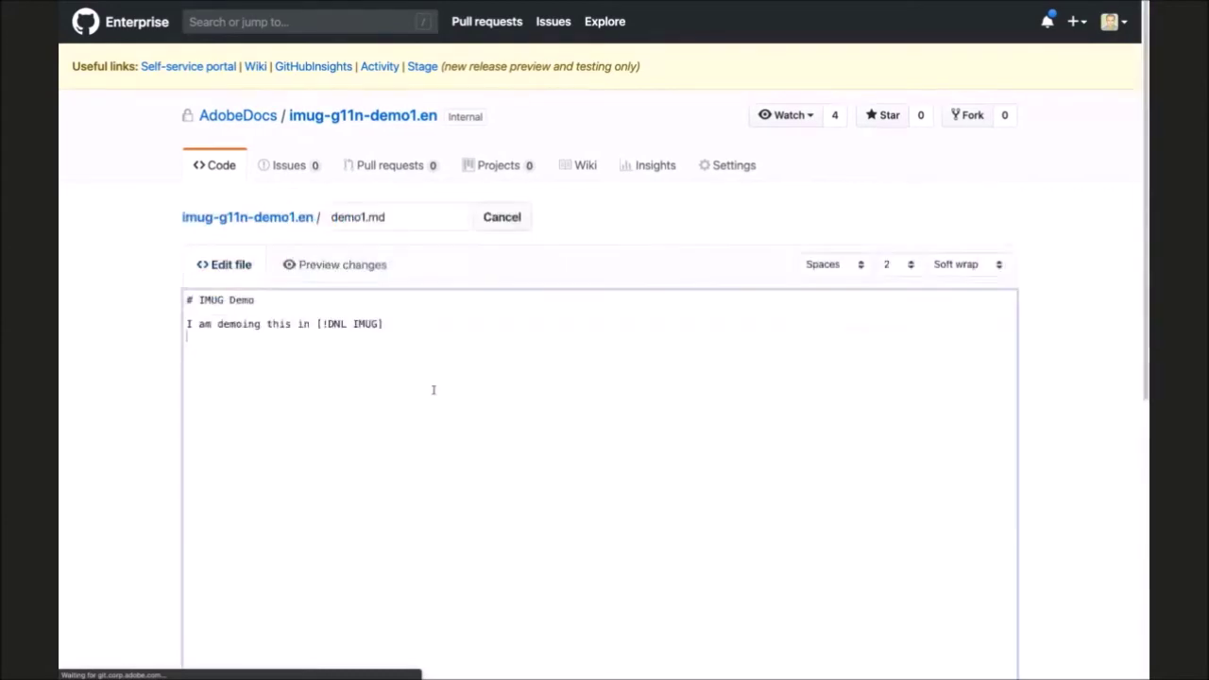
click(298, 368)
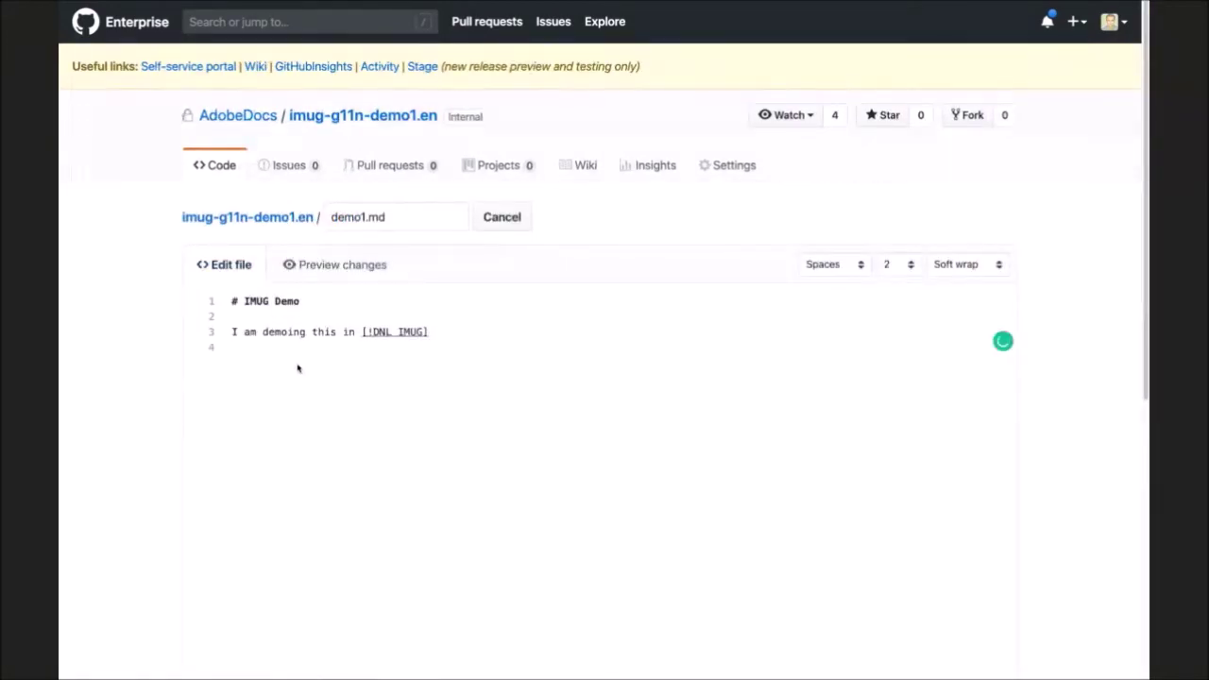
text(**[!DNL IMUG]** – A Forum for Language Technology Professionals and Users Since 1987  [!DNL This text should not be translated.]  This is [!UICONTROL Menu Item] from the tool bar.  This is "Menu Item" from the tool bar without UI control)
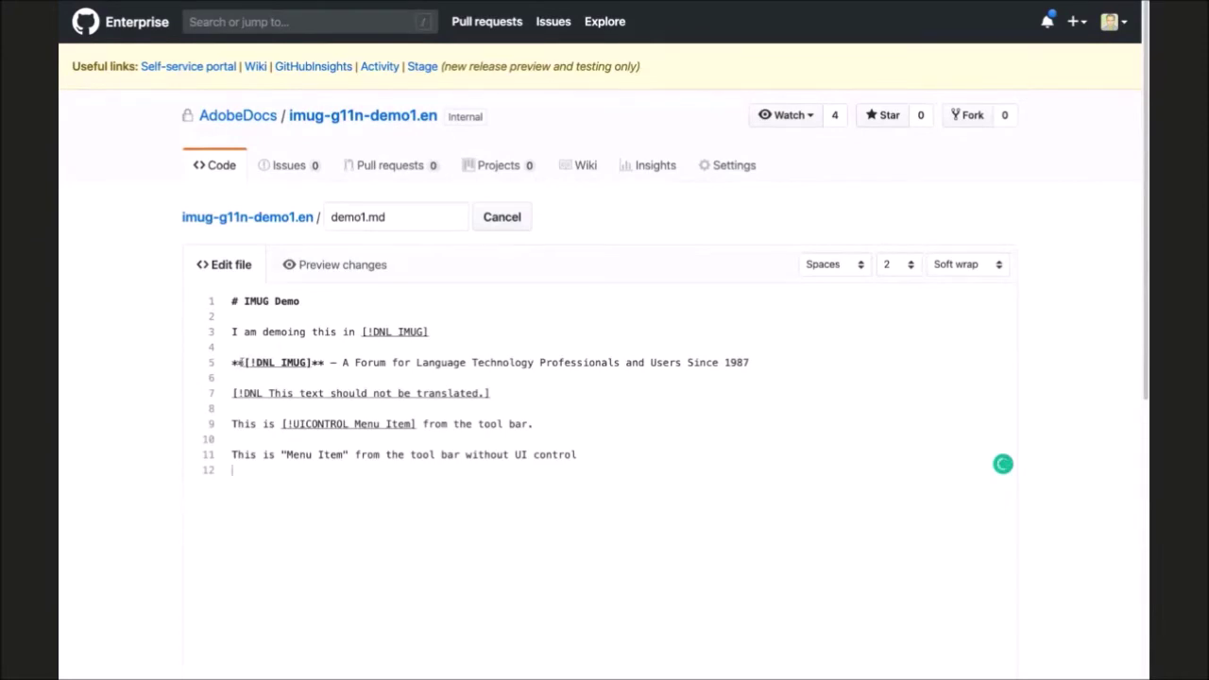
- Highlight the [!DNL IMUG] tag, the full do-not-translate line and the [!UICONTROL] tag in the added Markdown
drag(251, 363, 275, 363)
click(281, 363)
drag(245, 362, 310, 363)
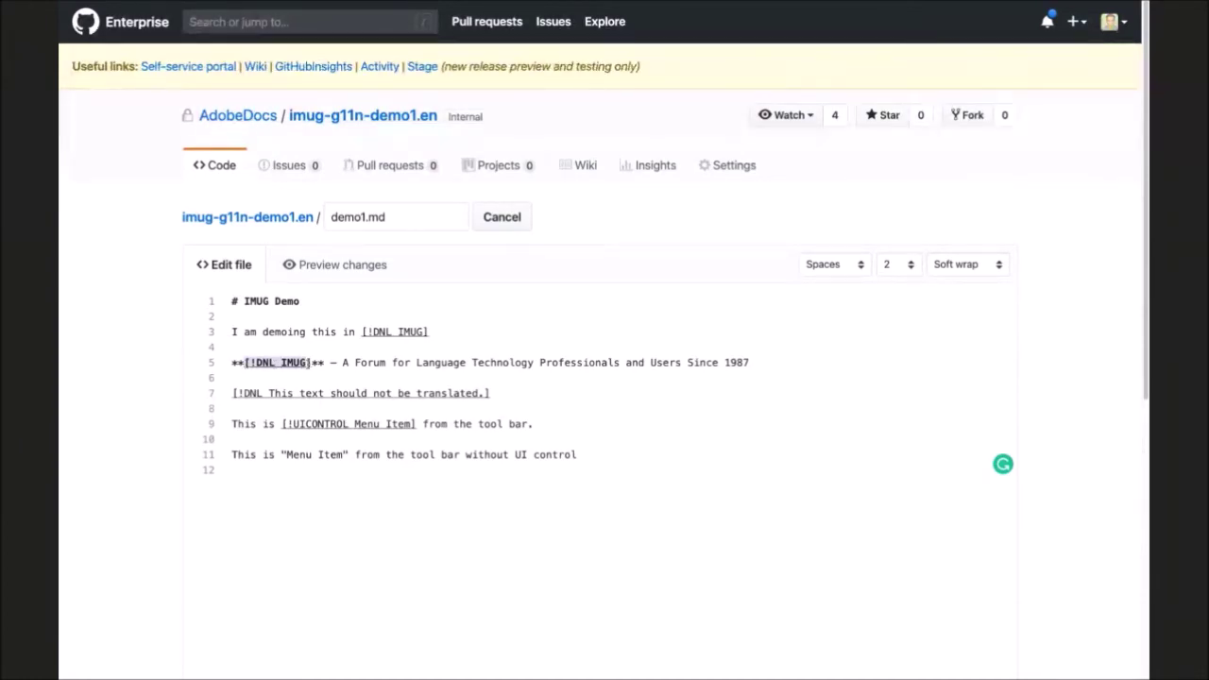
drag(234, 393, 489, 393)
drag(283, 424, 352, 424)
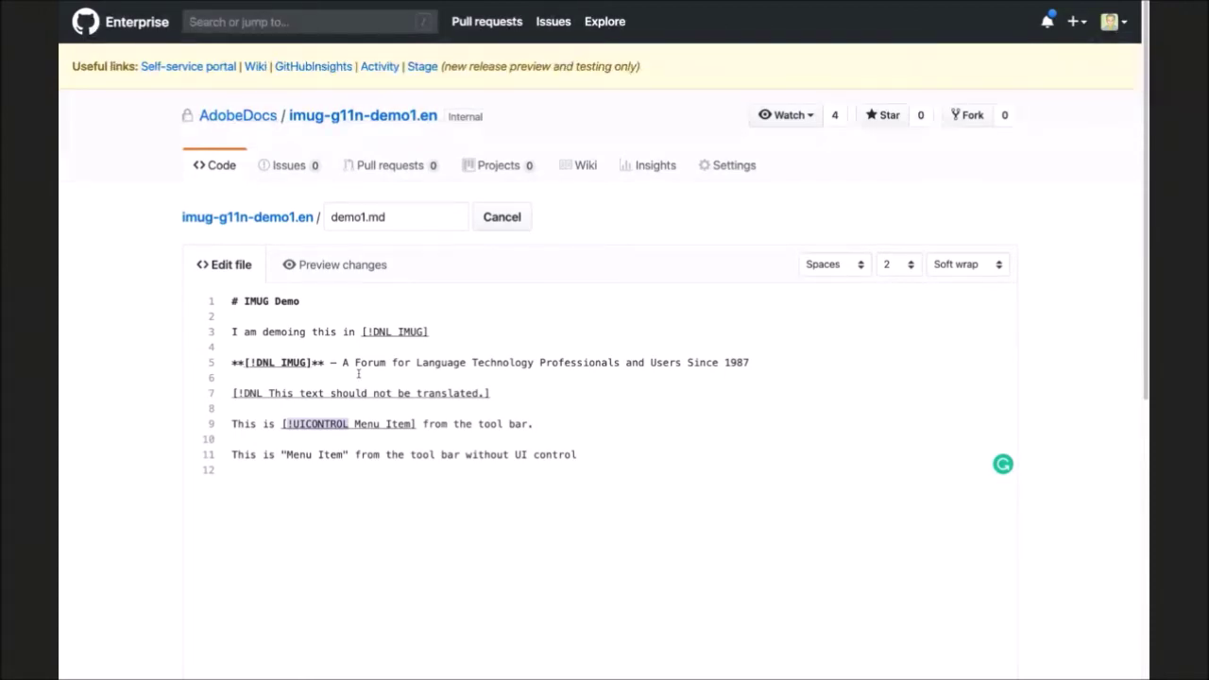
- Commit the demo1.md edit directly to master with the message "Demo is done", and reload the Japanese demo1.md
scroll(357, 374, down, 7)
click(344, 319)
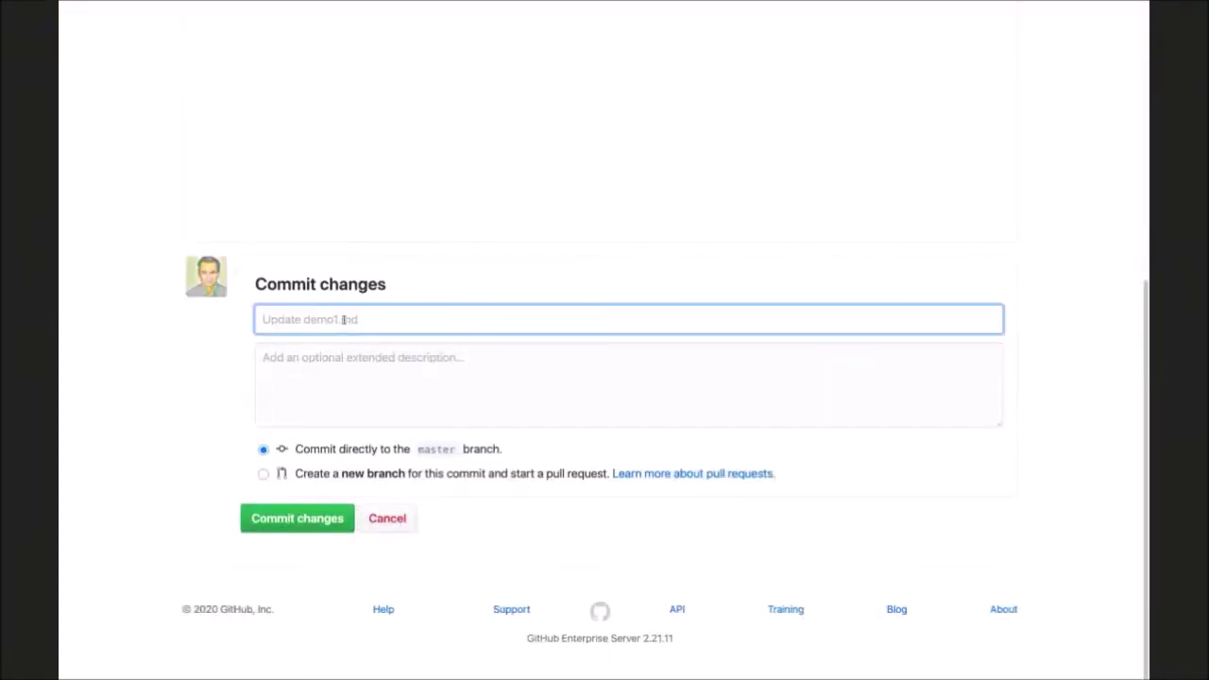
text(Demo is sd)
key(BackSpace)
key(BackSpace)
text(done)
click(280, 519)
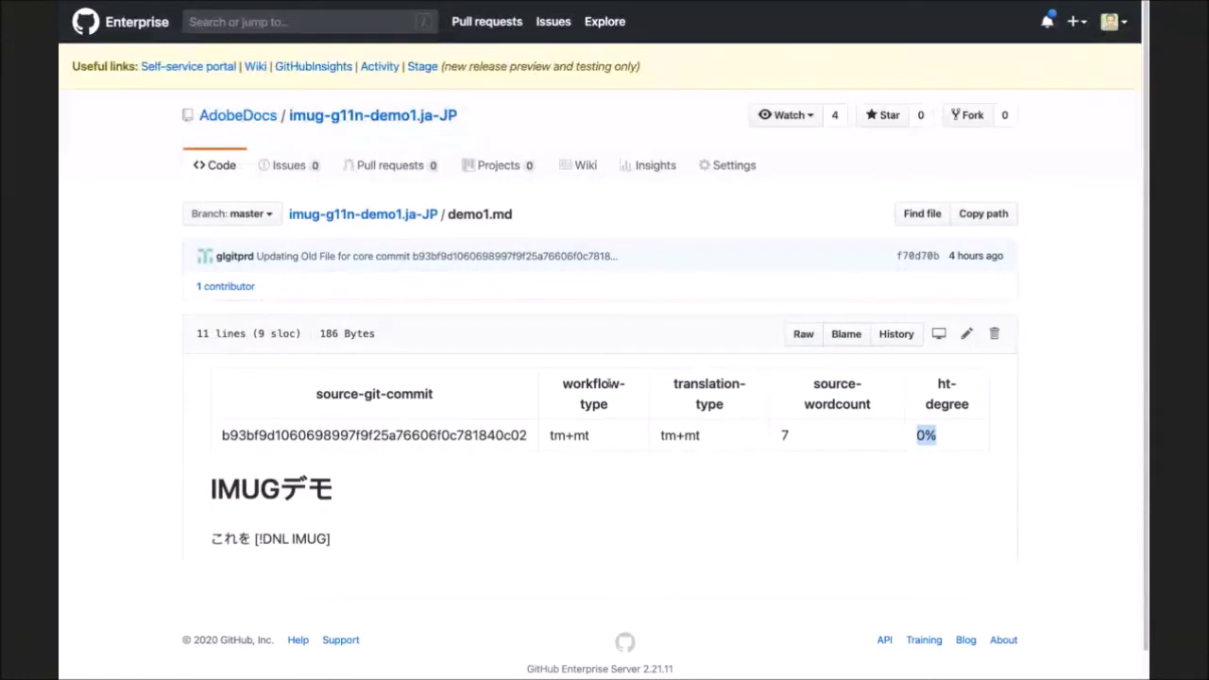
key(super+r)
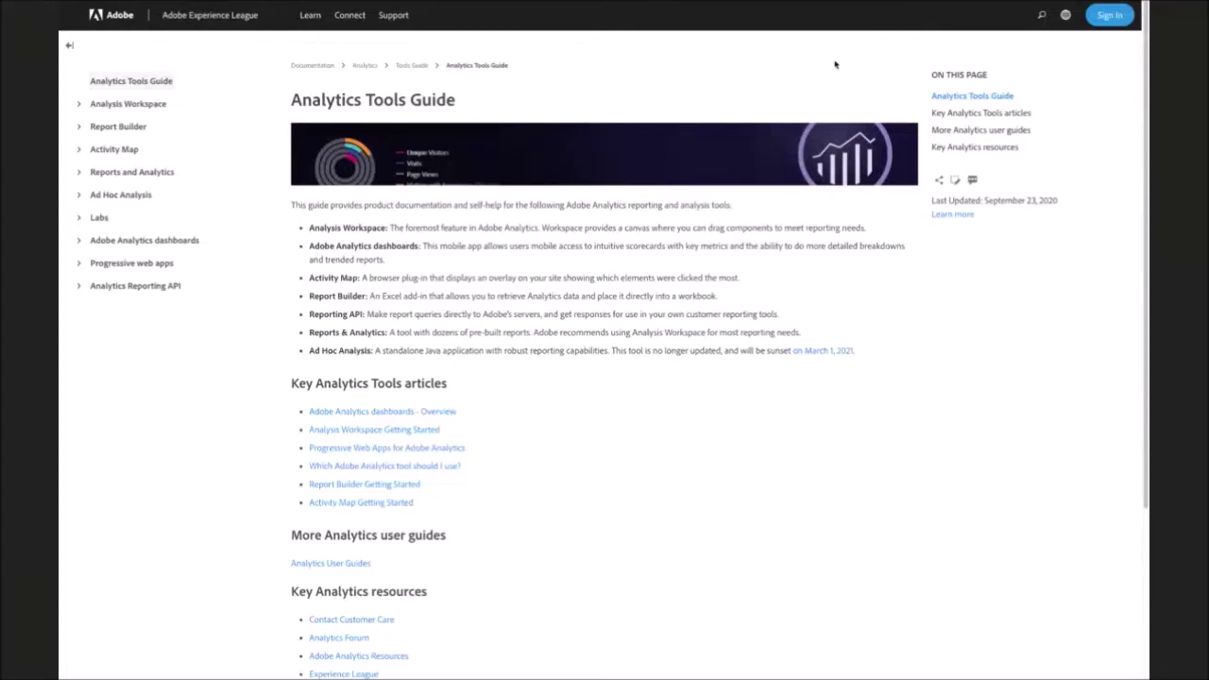
- Switch the Analytics Tools Guide on Adobe Experience League to Français, highlight the translated product list, and turn off automatic translation
click(1064, 16)
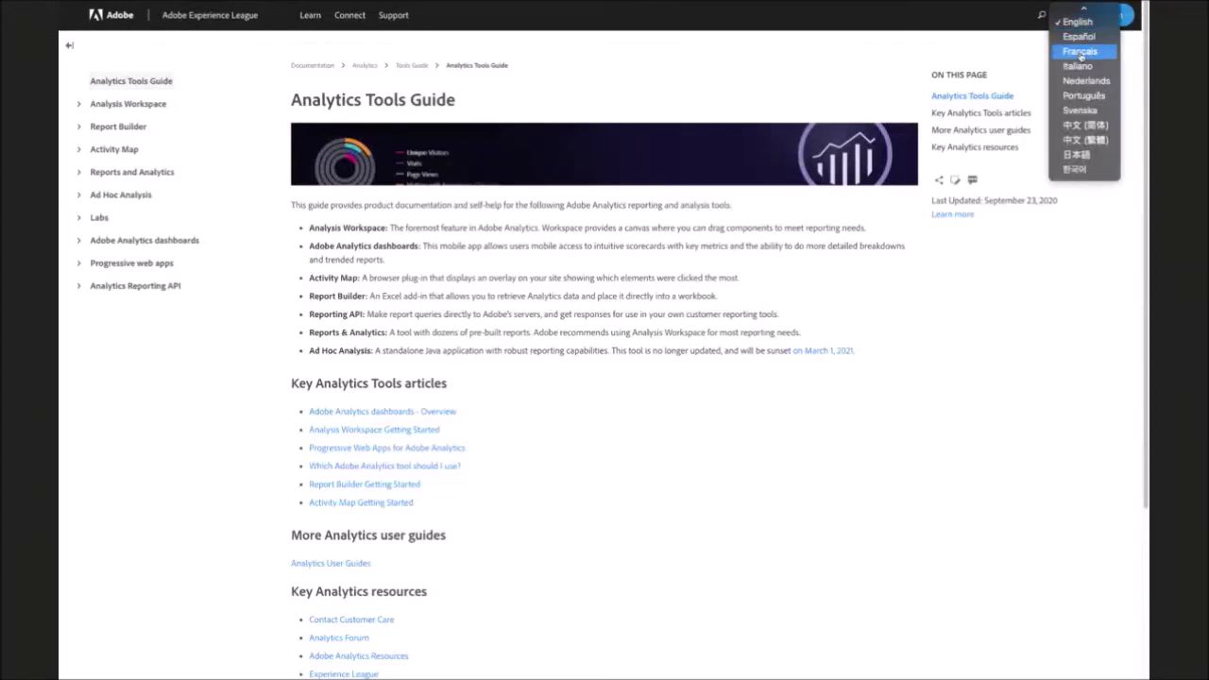
click(1081, 52)
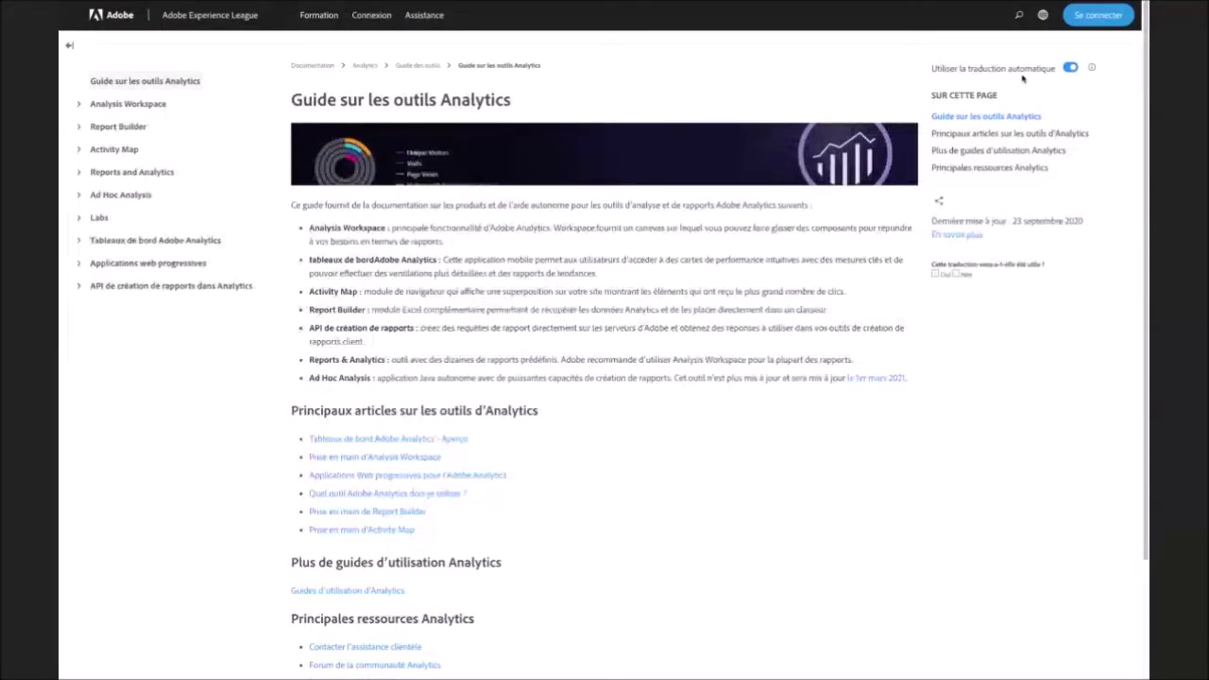
drag(320, 225, 904, 379)
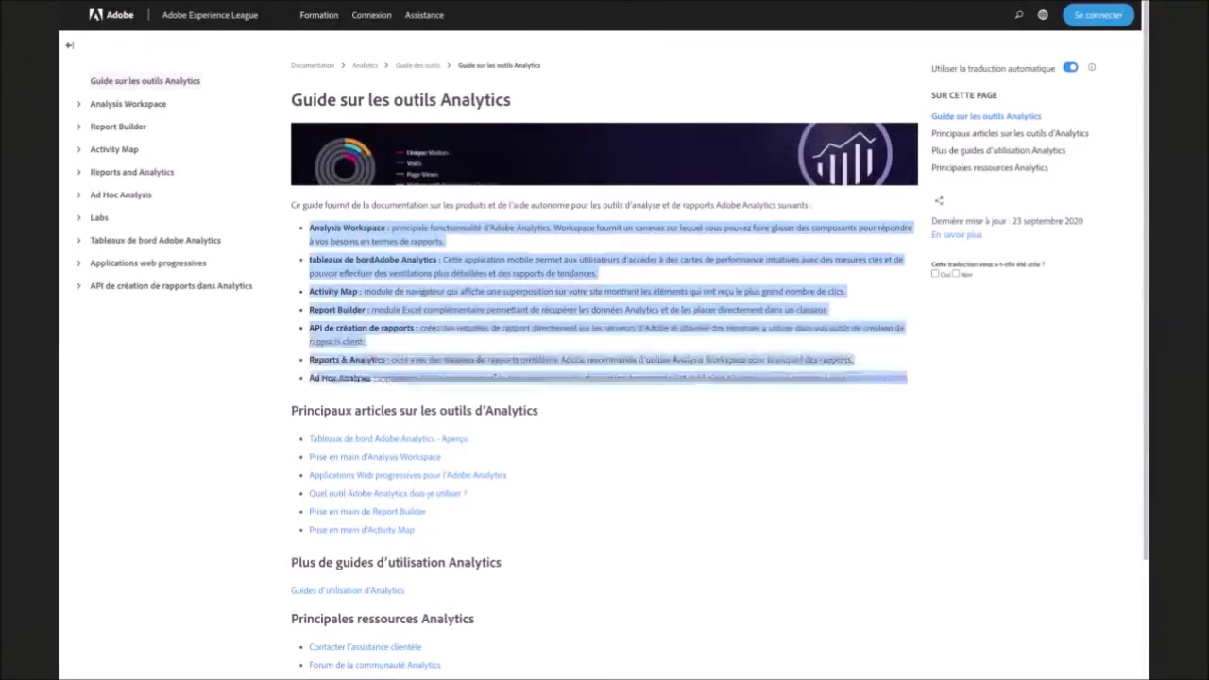
click(1070, 69)
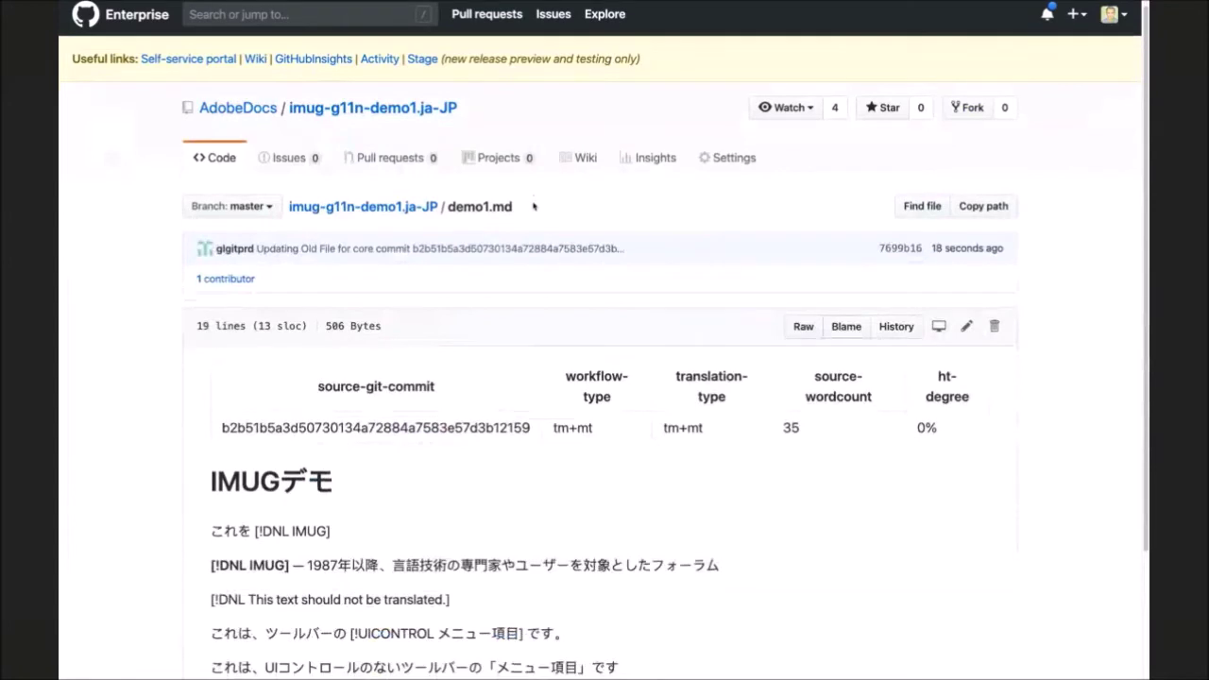
- Back in GitHub, examine the Japanese demo1.md's word count, ht-degree, [!DNL] lines and [!UICONTROL] menu item translation
scroll(533, 212, down, 3)
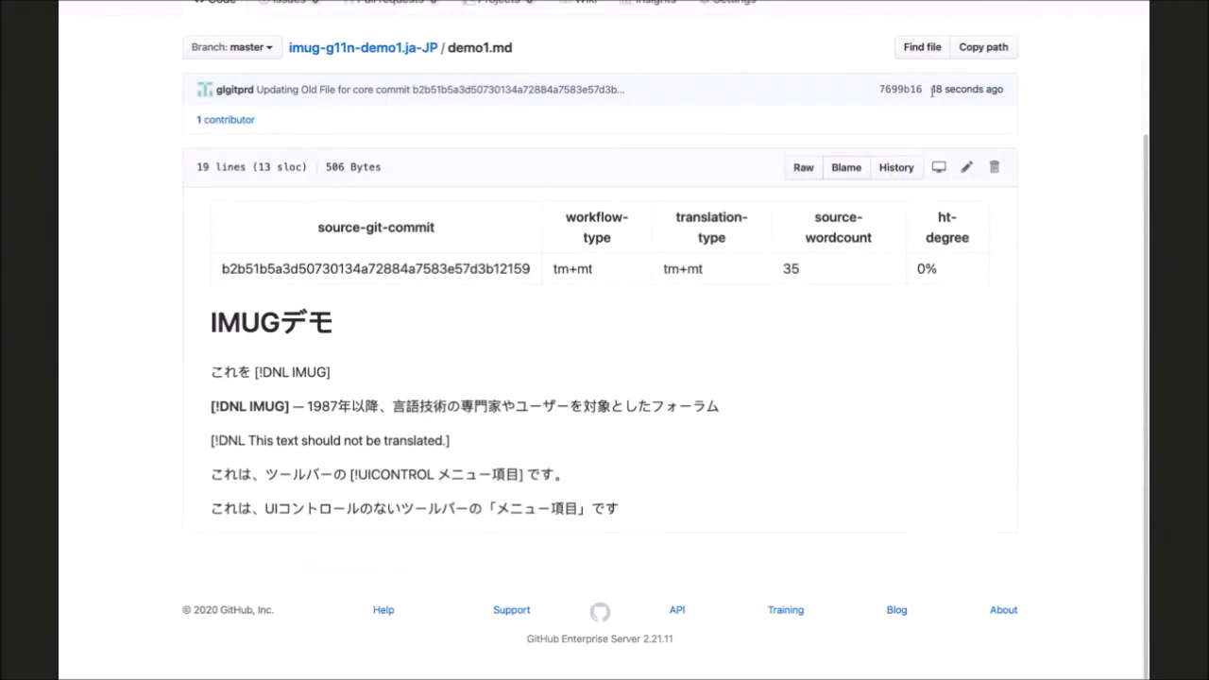
double_click(789, 269)
drag(915, 269, 939, 272)
drag(208, 406, 459, 453)
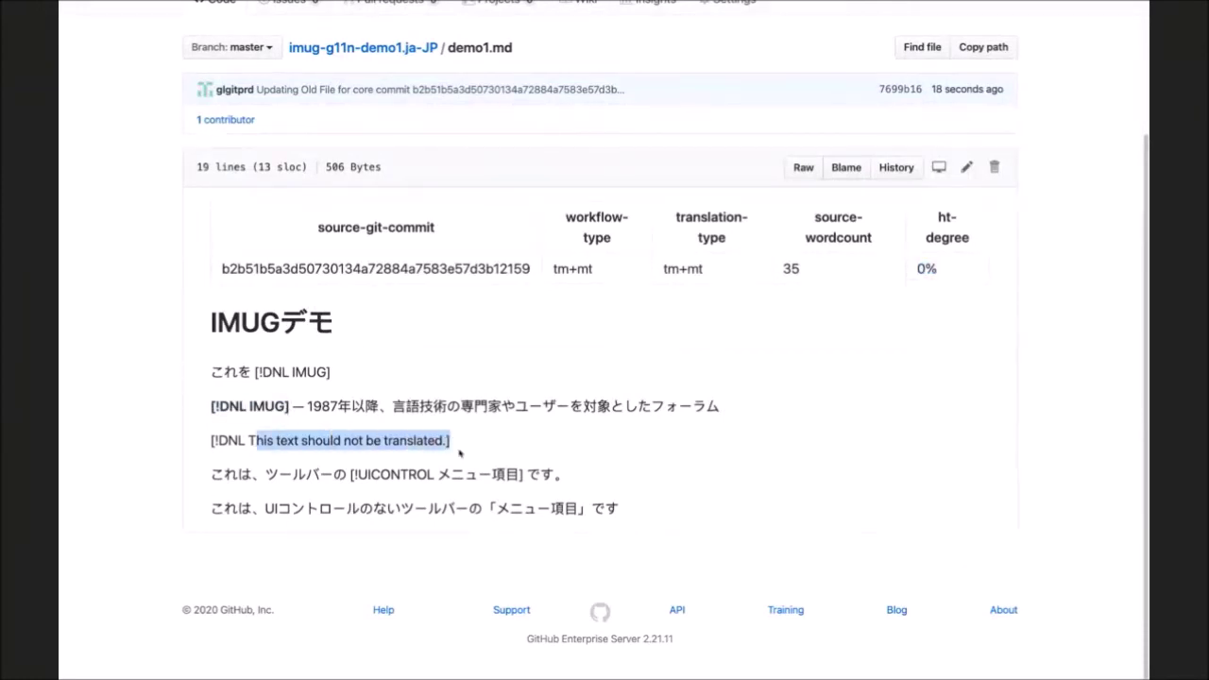
click(373, 474)
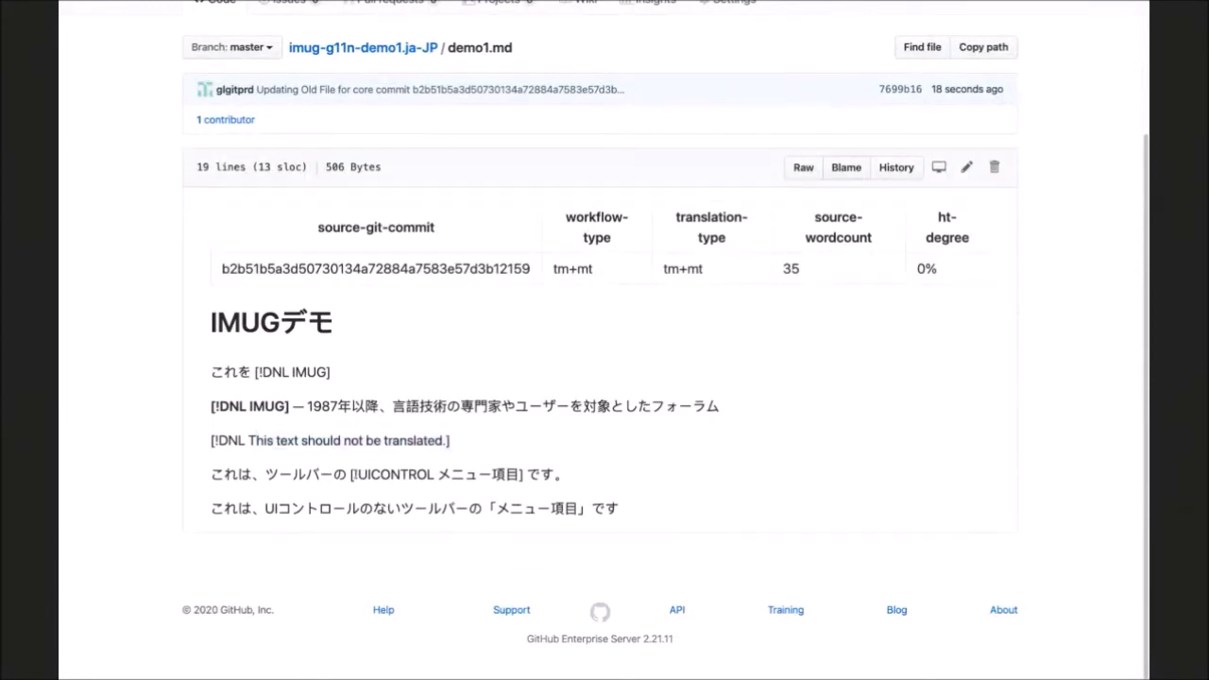
drag(351, 475, 540, 480)
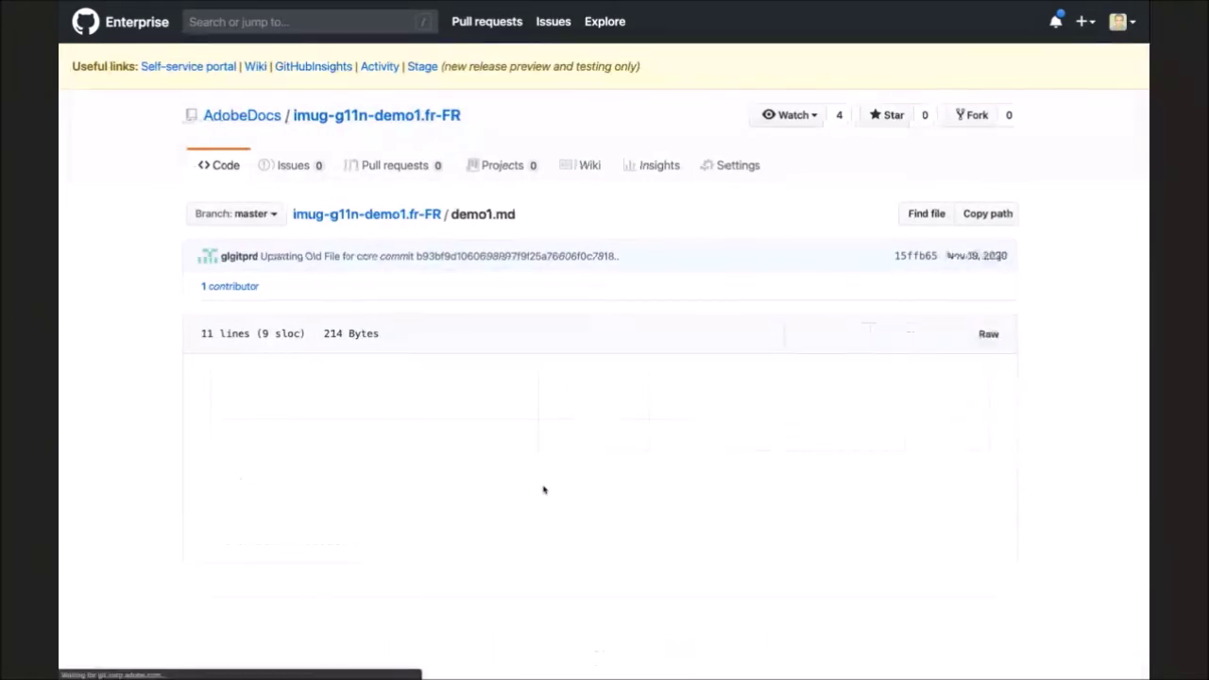
- Return to the root of the imug-g11n-demo1.fr-FR repository and reopen demo1.md to check its French translation
click(409, 216)
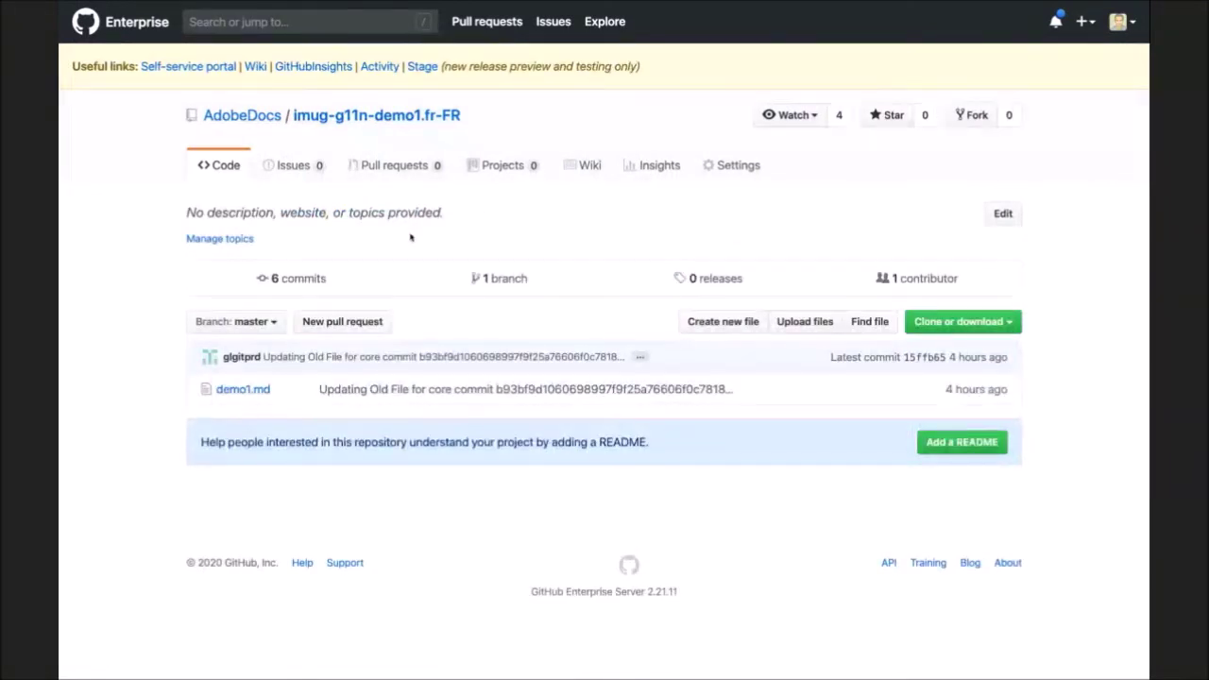
click(264, 394)
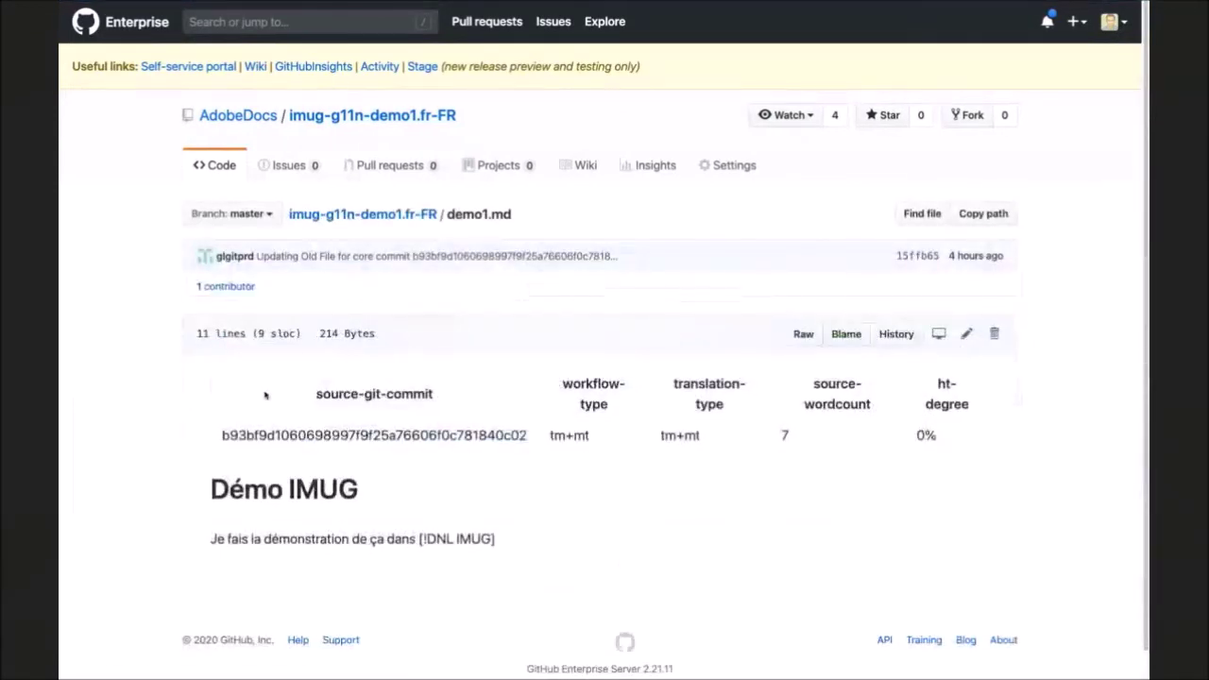